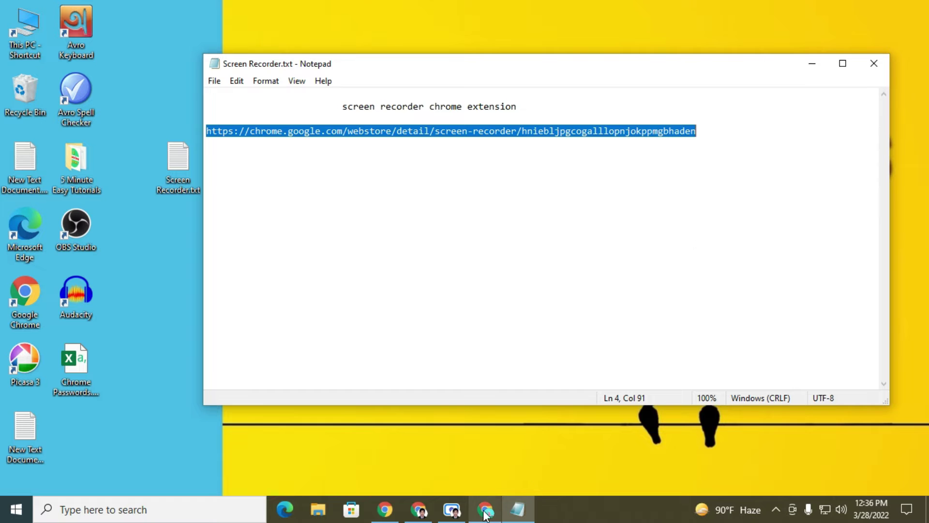
# Switch to Chrome and open the Screen Recorder web store page using the link copied from the text file
pyautogui.click(485, 509)
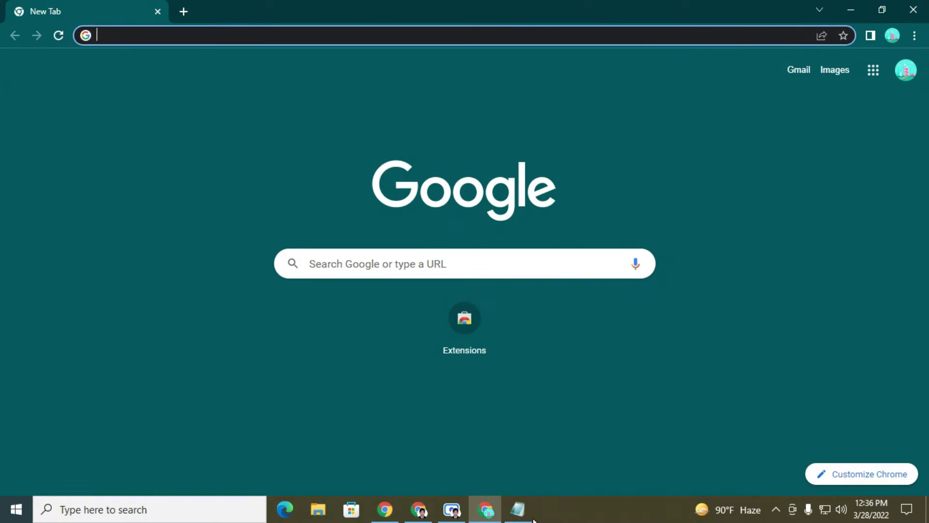
pyautogui.click(206, 34)
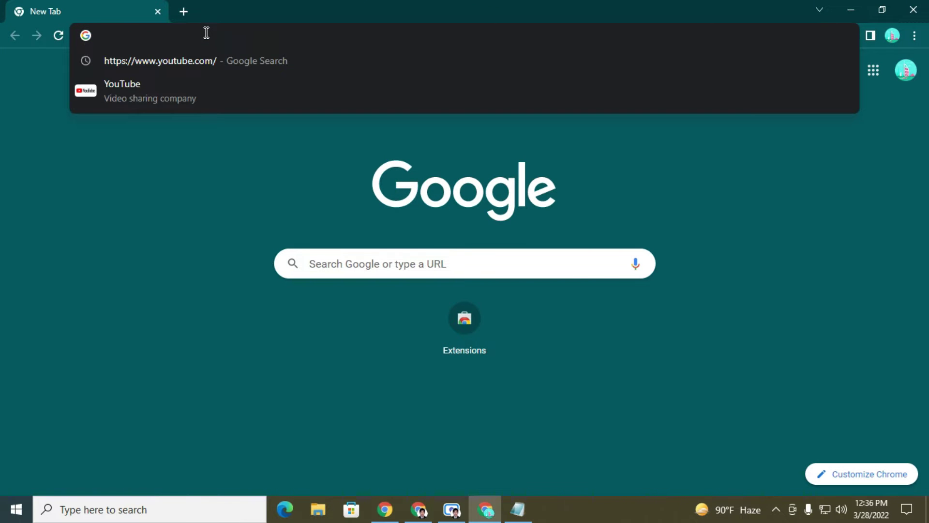
pyautogui.rightClick(206, 34)
pyautogui.click(250, 123)
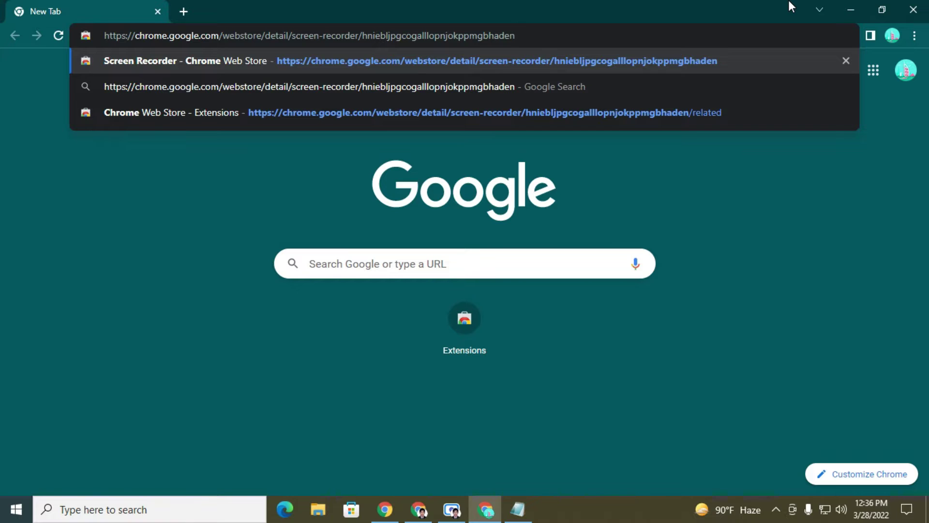
pyautogui.press('Return')
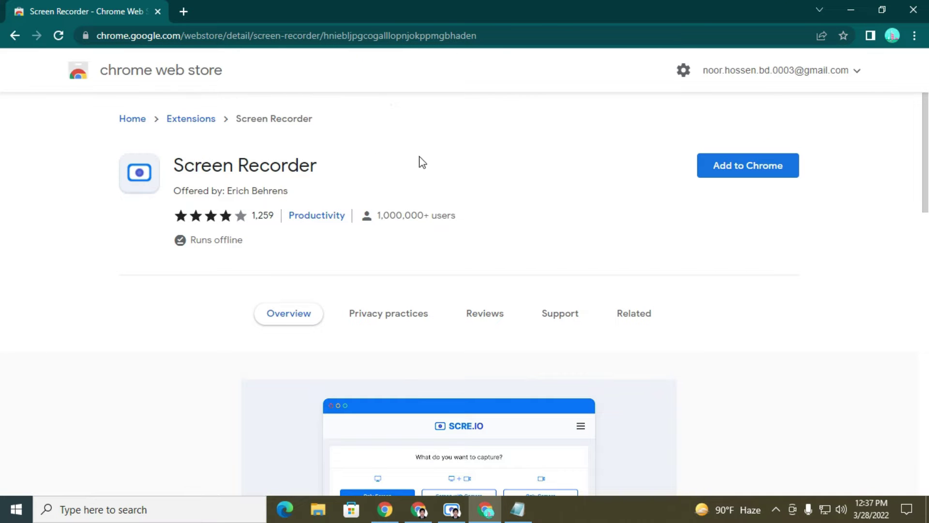
pyautogui.moveTo(179, 168); pyautogui.dragTo(307, 166)
pyautogui.doubleClick(307, 166)
pyautogui.click(211, 167)
# Open the Chrome Web Store through the Theme entry in Chrome's Appearance settings and show its Extensions category
pyautogui.click(914, 36)
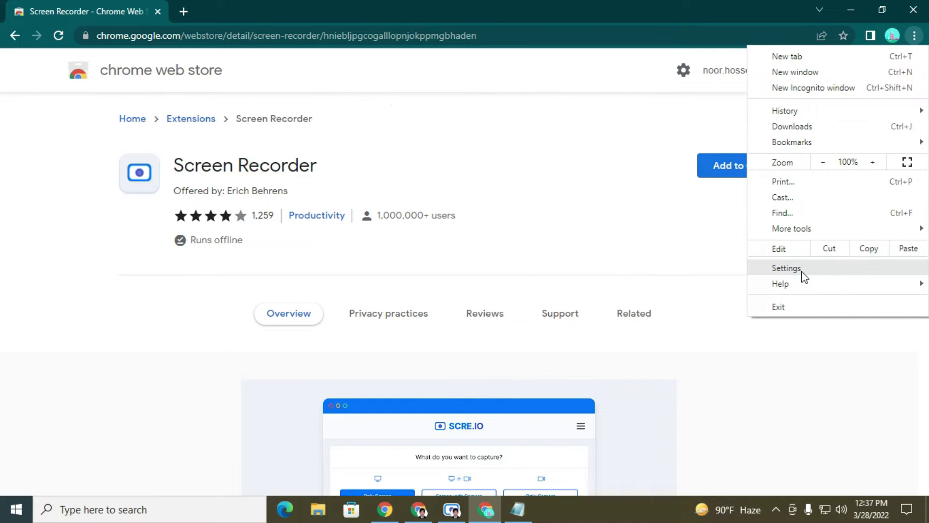
pyautogui.click(786, 268)
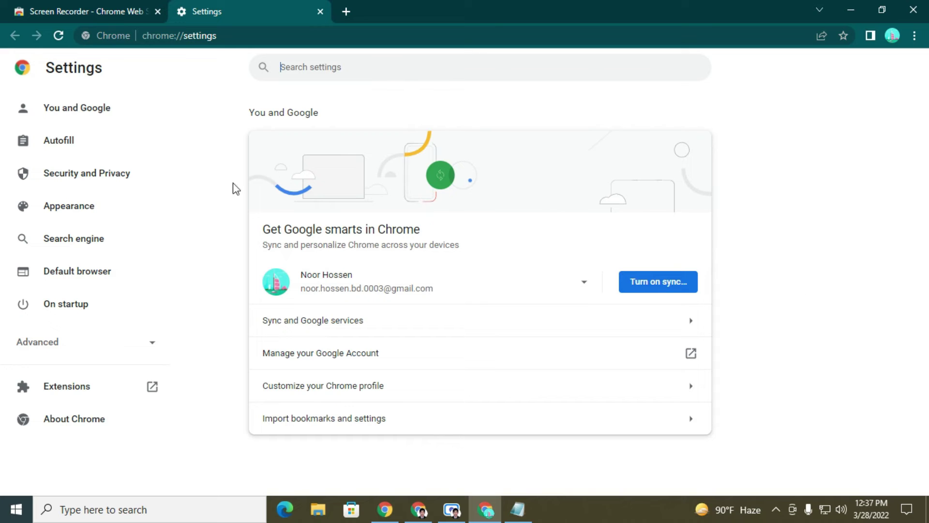
pyautogui.click(130, 211)
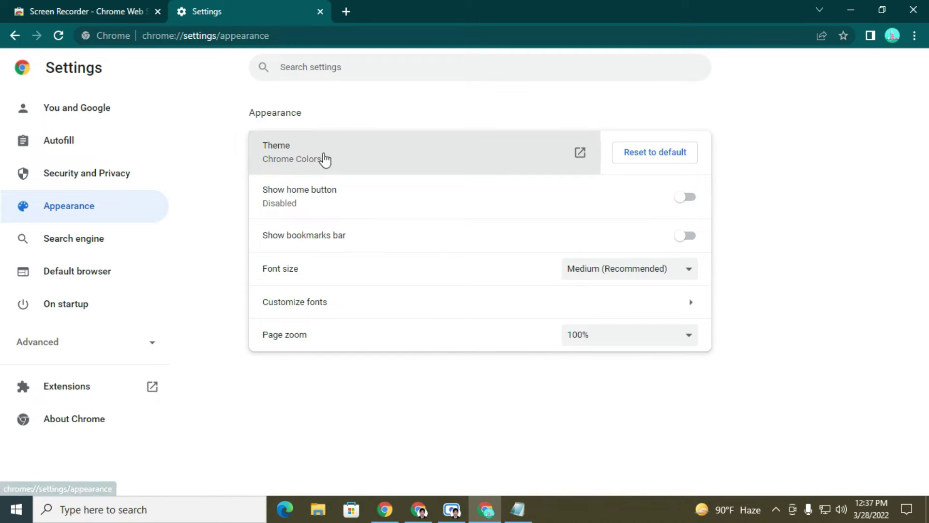
pyautogui.click(330, 153)
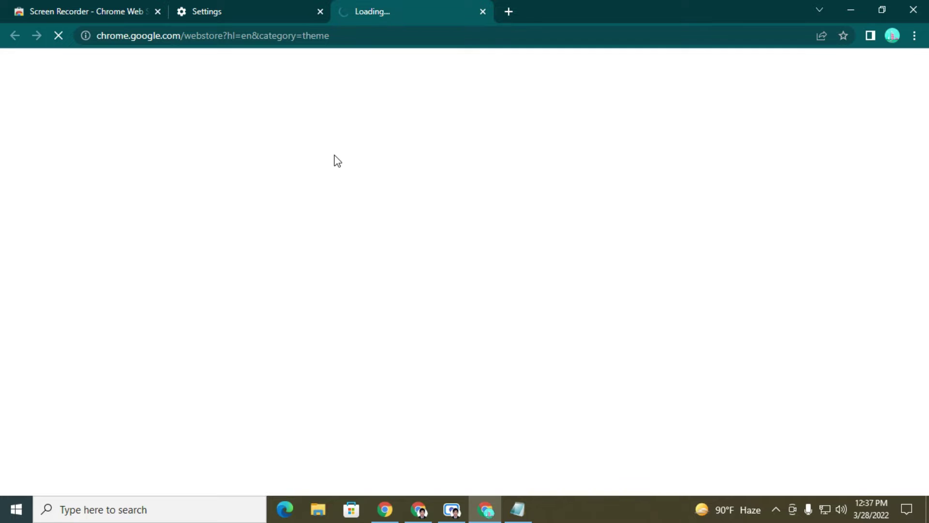
pyautogui.click(129, 167)
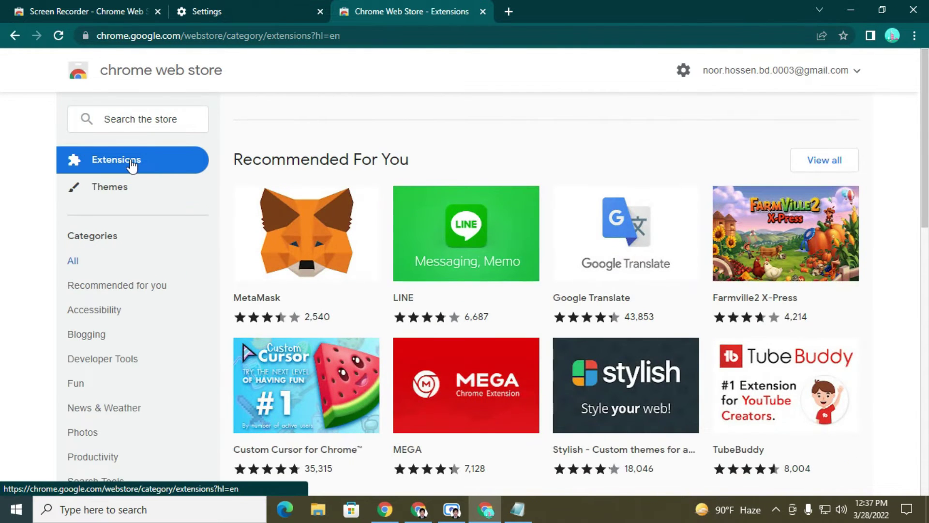
# Copy the title "Screen Recorder" from the extension's page and search the web store for it
pyautogui.click(127, 123)
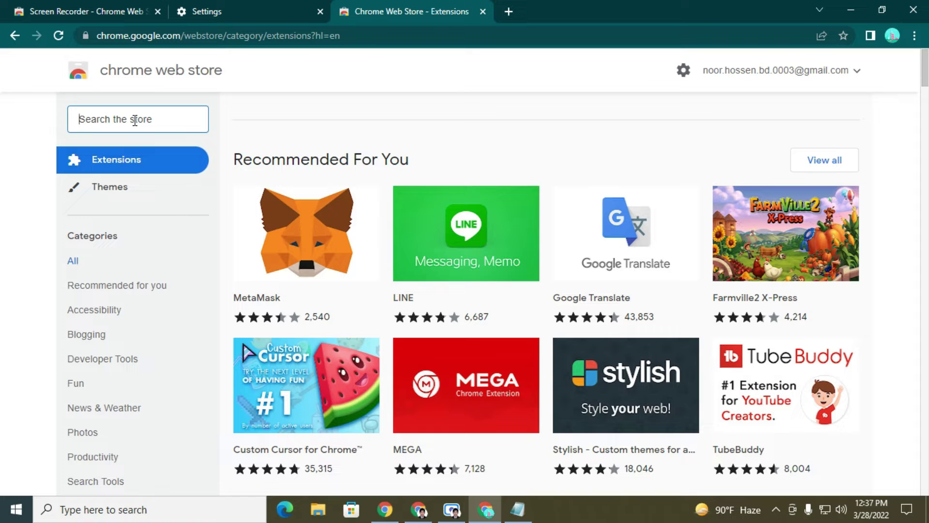
pyautogui.hotkey('ctrl', 'Tab')
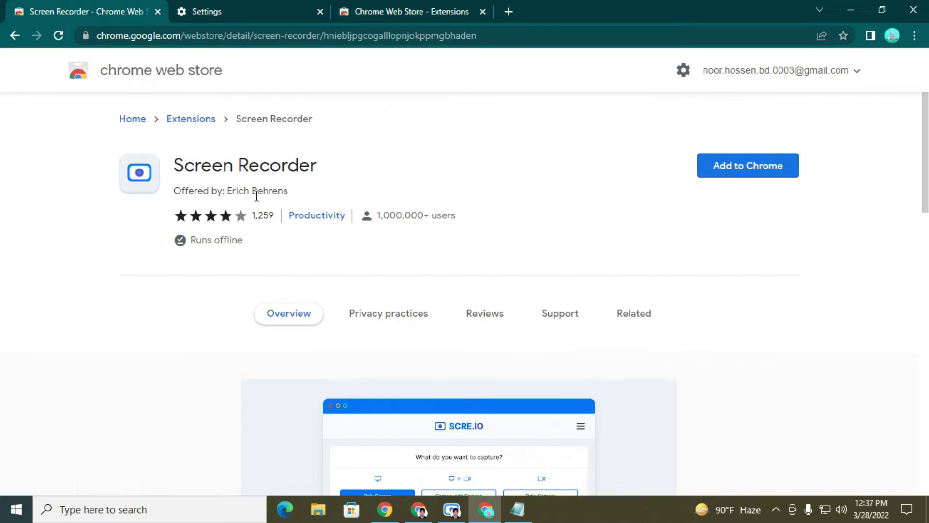
pyautogui.tripleClick(256, 161)
pyautogui.rightClick(255, 161)
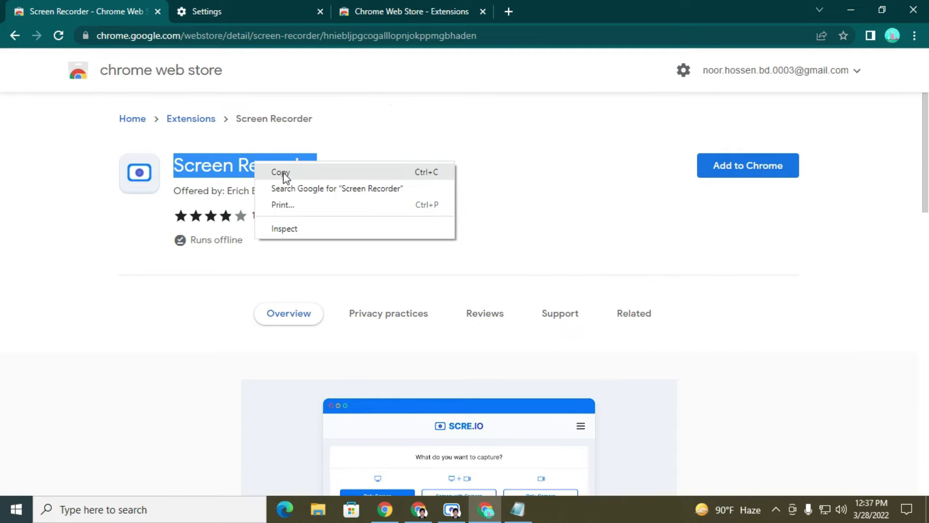
pyautogui.click(280, 172)
pyautogui.click(413, 10)
pyautogui.click(145, 119)
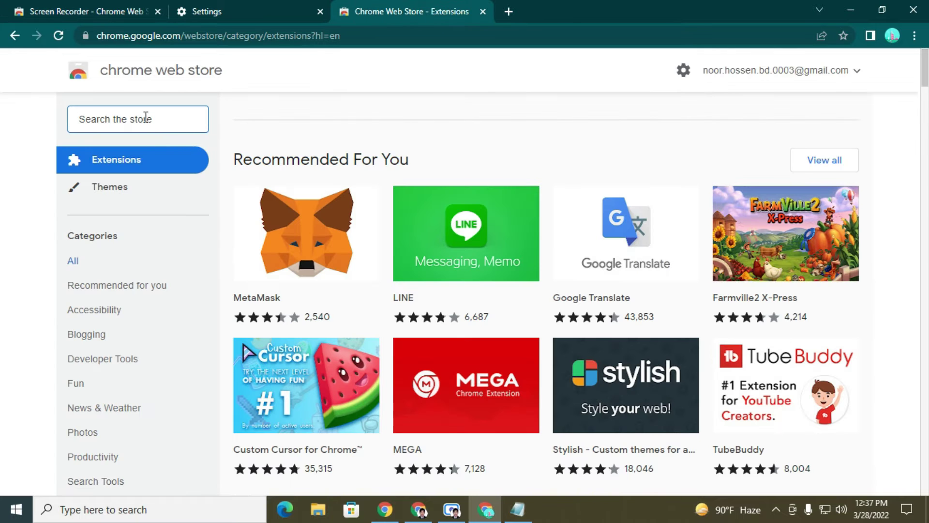
pyautogui.rightClick(145, 116)
pyautogui.click(177, 222)
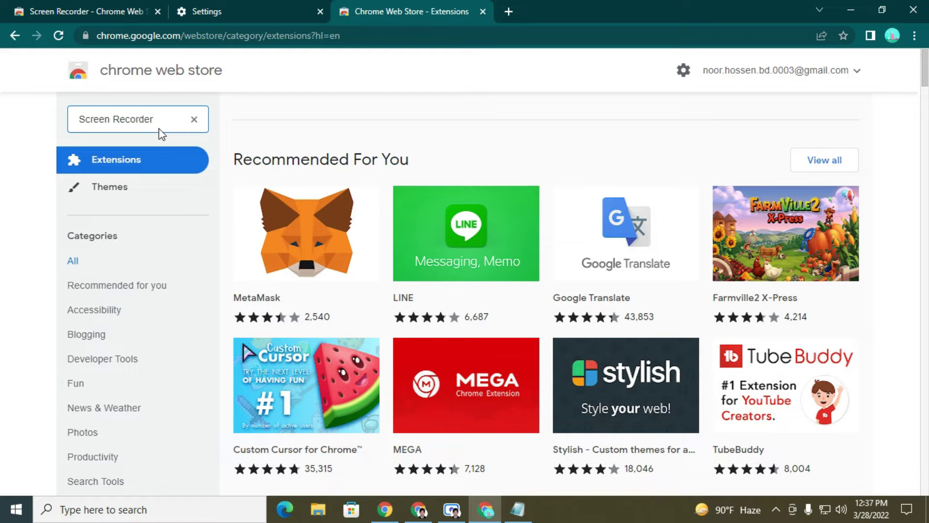
pyautogui.press('Return')
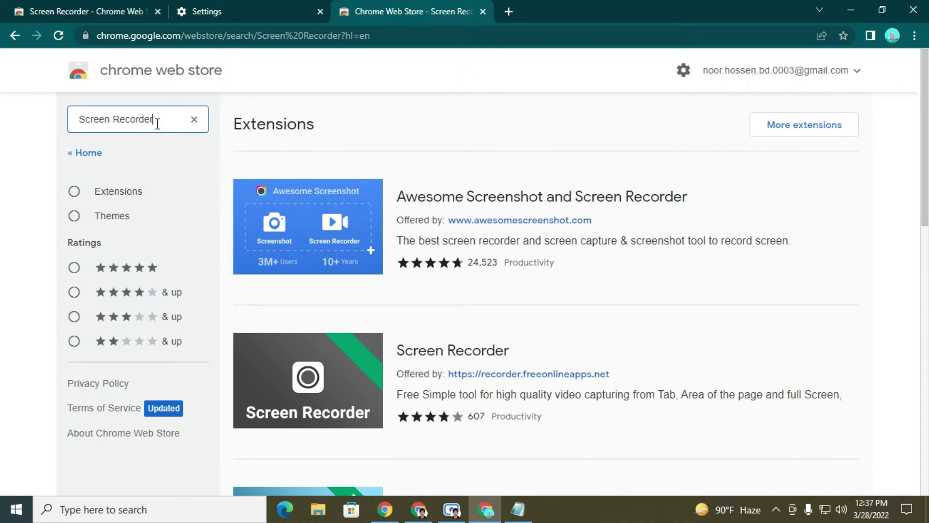
# Filter the search results to Extensions and open the Screen Recorder listing with the SCRE.IO logo
pyautogui.click(108, 192)
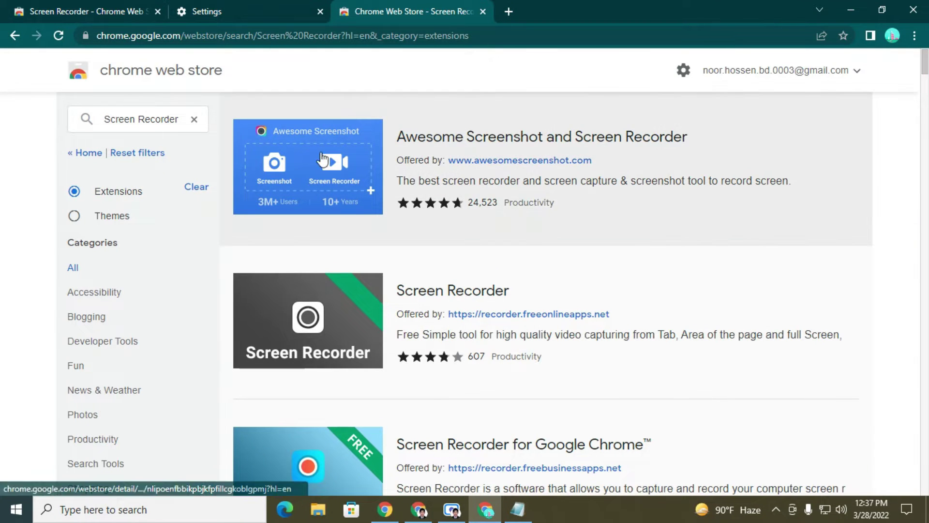
pyautogui.scroll(-10, 387, 218)
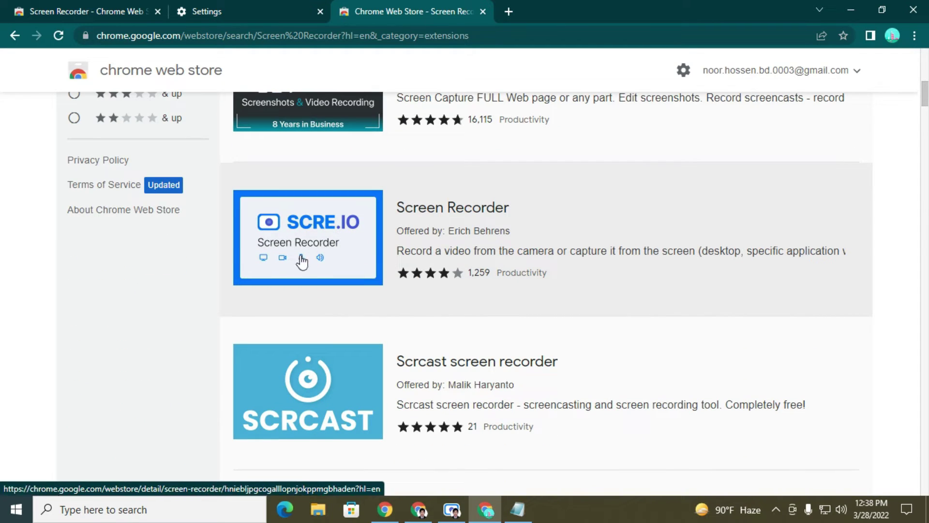
pyautogui.click(417, 225)
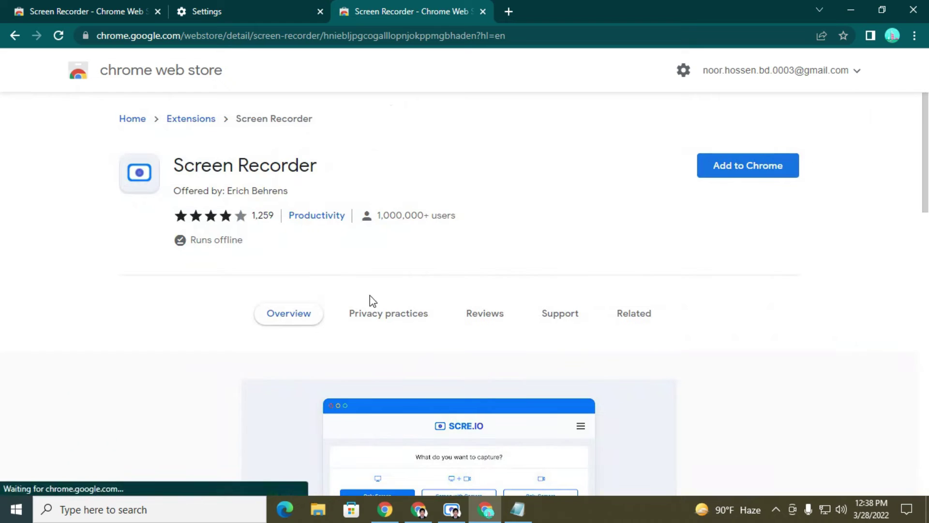
pyautogui.moveTo(223, 165); pyautogui.dragTo(329, 183)
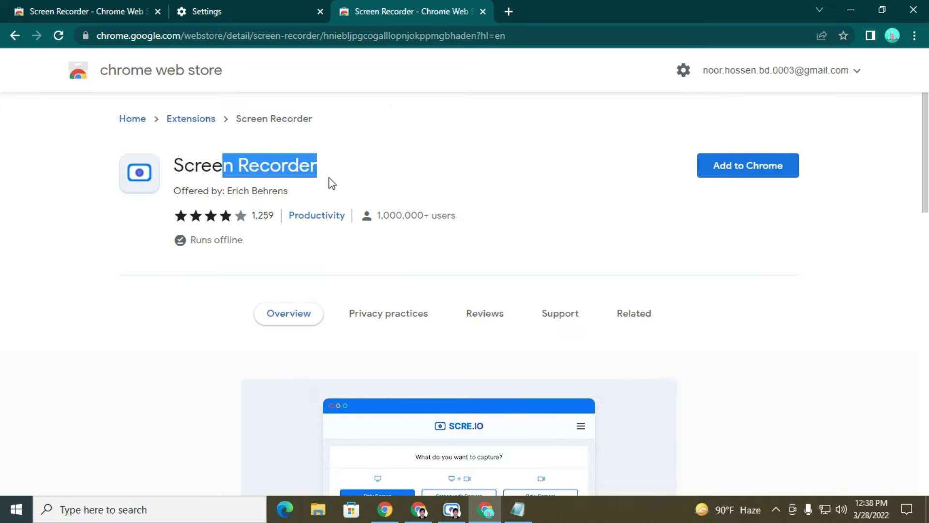
pyautogui.click(90, 5)
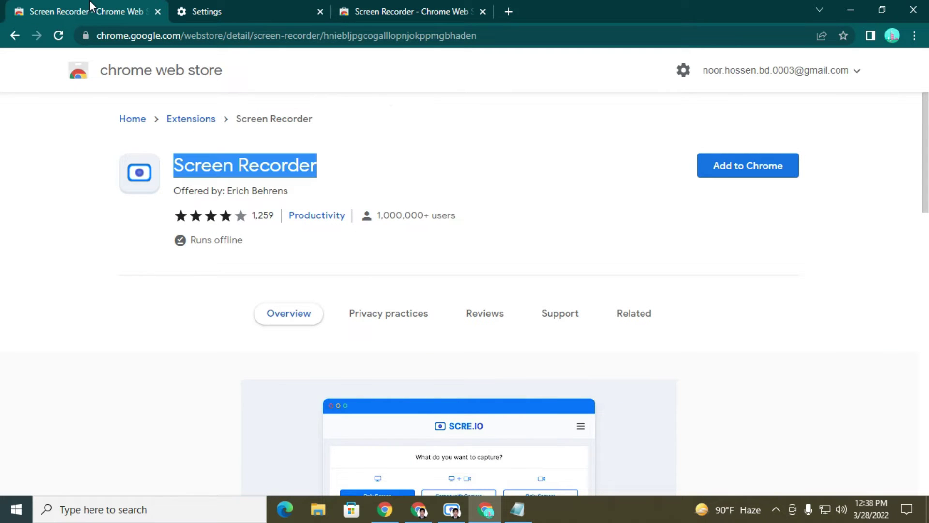
pyautogui.click(378, 7)
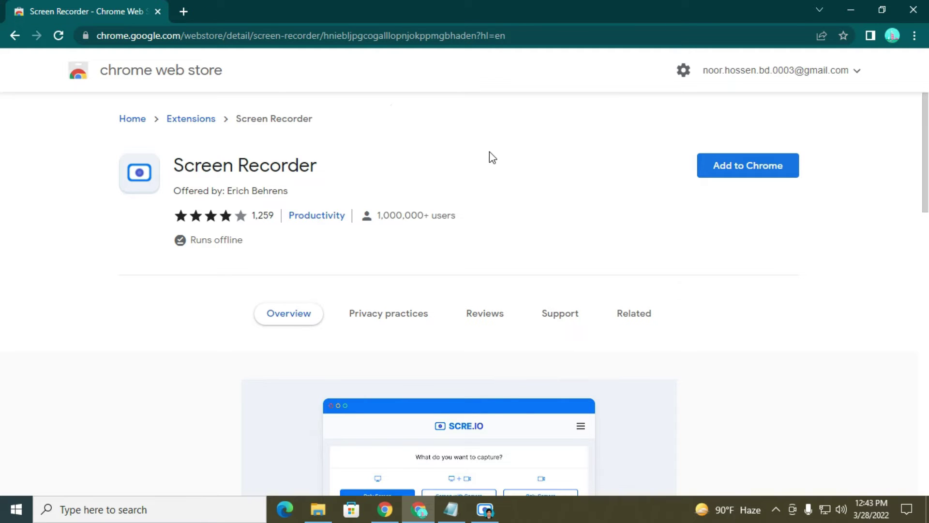
# Add the Screen Recorder extension to Chrome and approve its installation
pyautogui.click(739, 173)
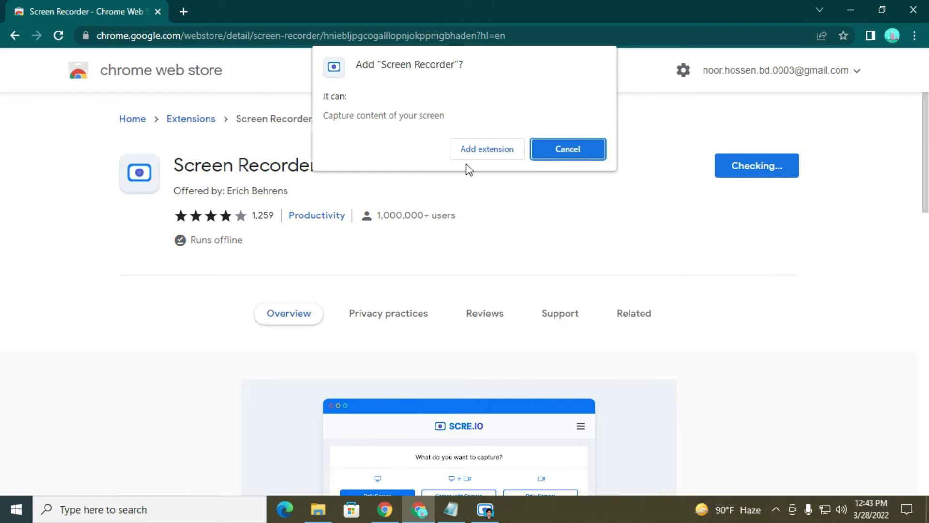
pyautogui.click(495, 149)
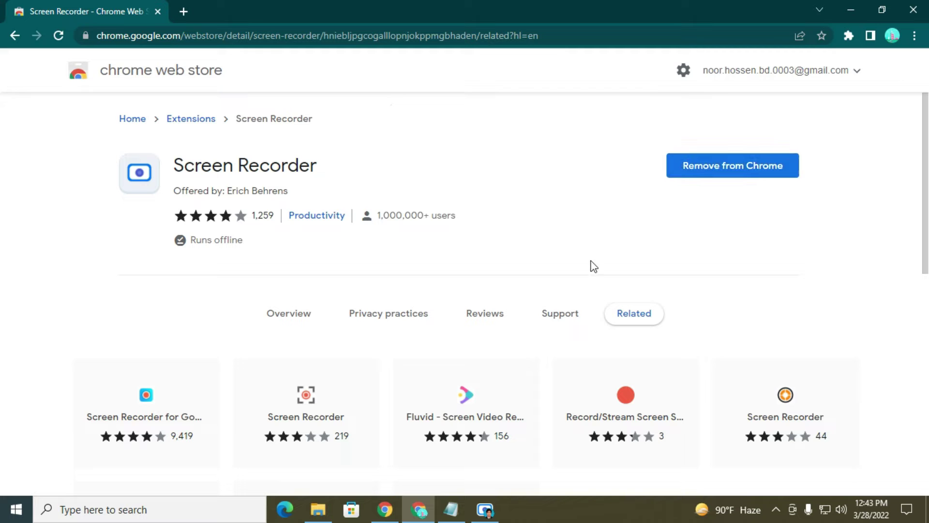
# Launch Screen Recorder from the installed extensions and accept its cookies and privacy policy notice
pyautogui.click(848, 36)
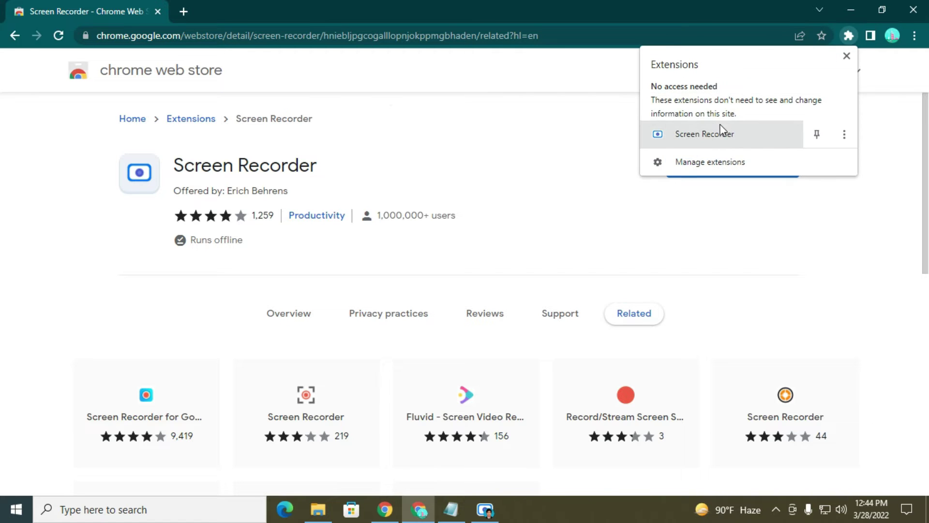
pyautogui.click(850, 37)
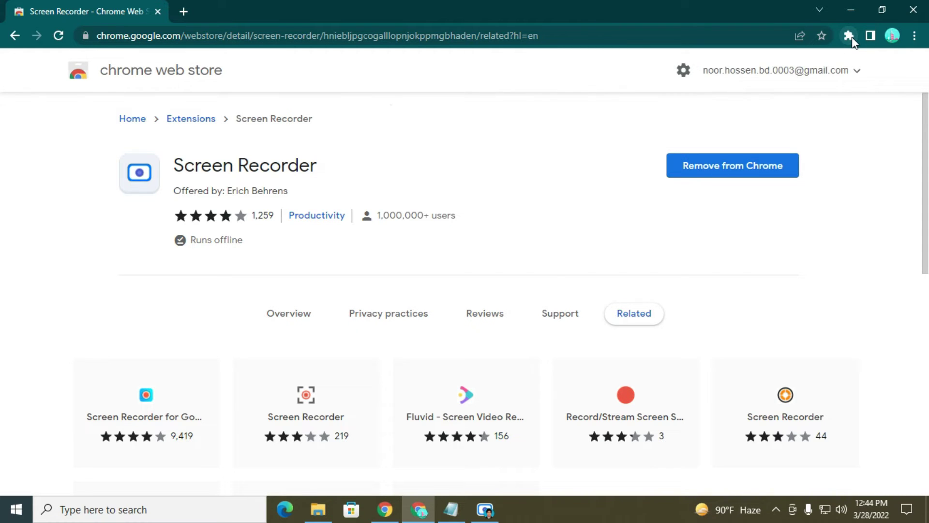
pyautogui.click(850, 37)
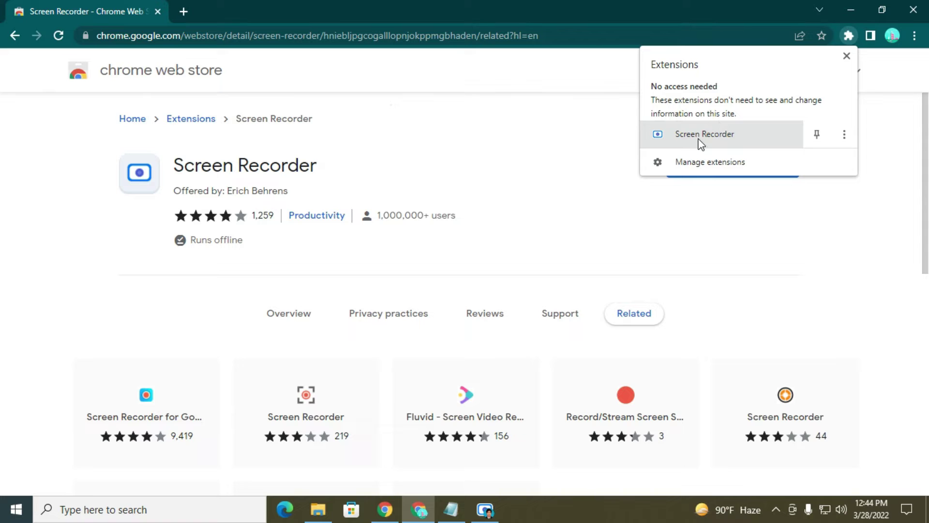
pyautogui.click(848, 36)
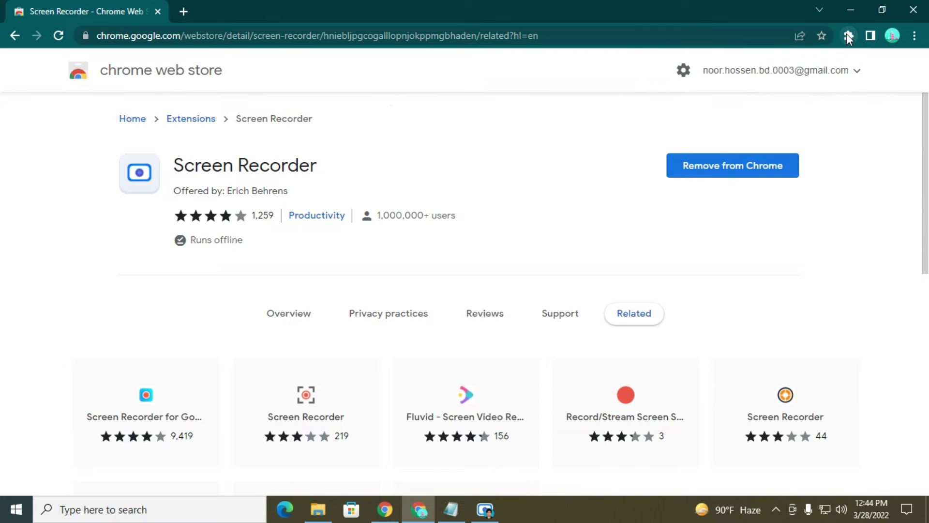
pyautogui.click(846, 35)
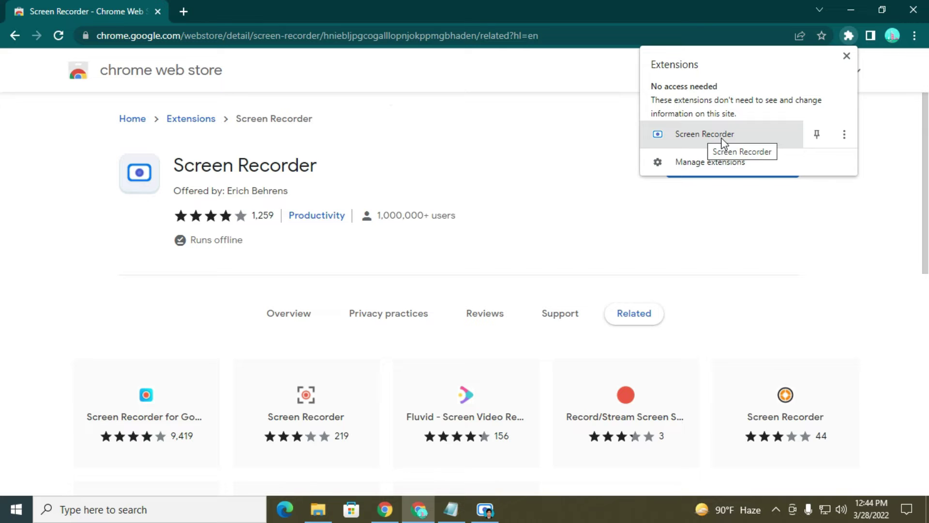
pyautogui.click(704, 134)
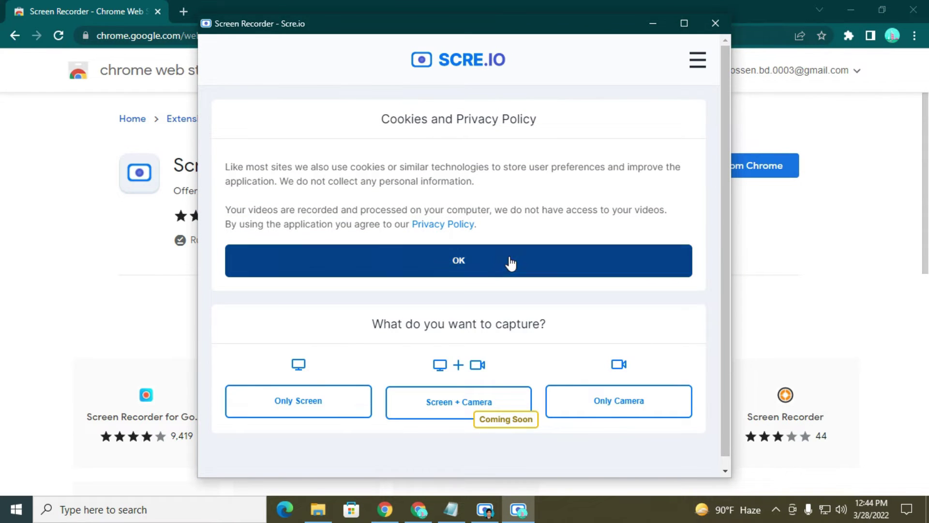
pyautogui.click(489, 266)
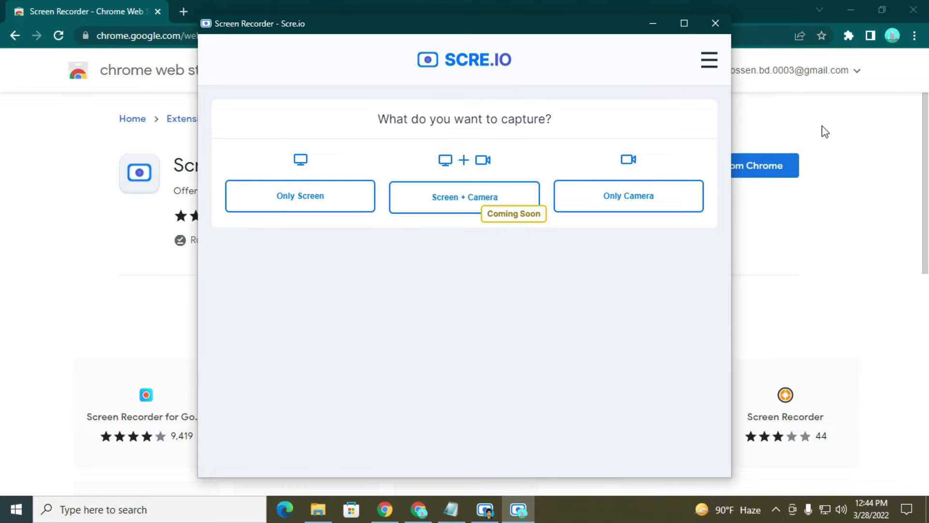
# Minimise the Chrome window and set the recorder to capture Only Screen with audio set to None
pyautogui.click(850, 7)
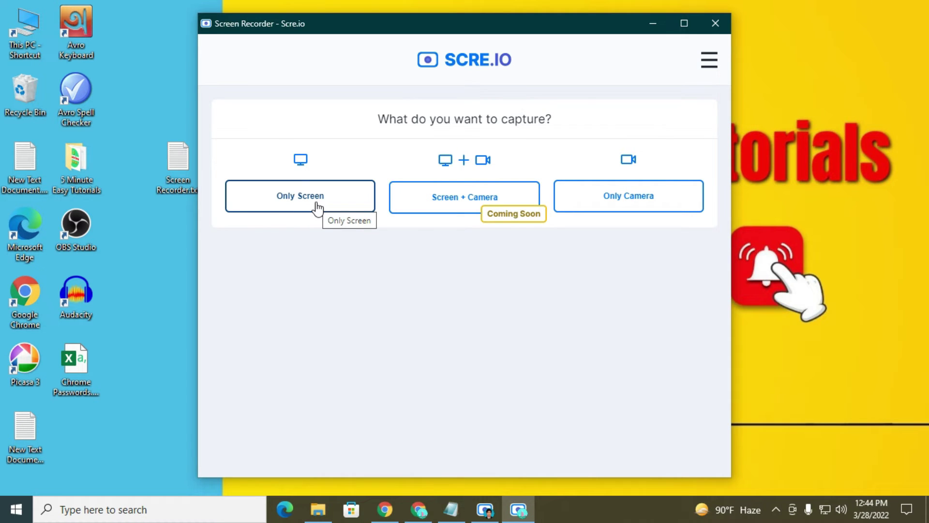
pyautogui.click(482, 206)
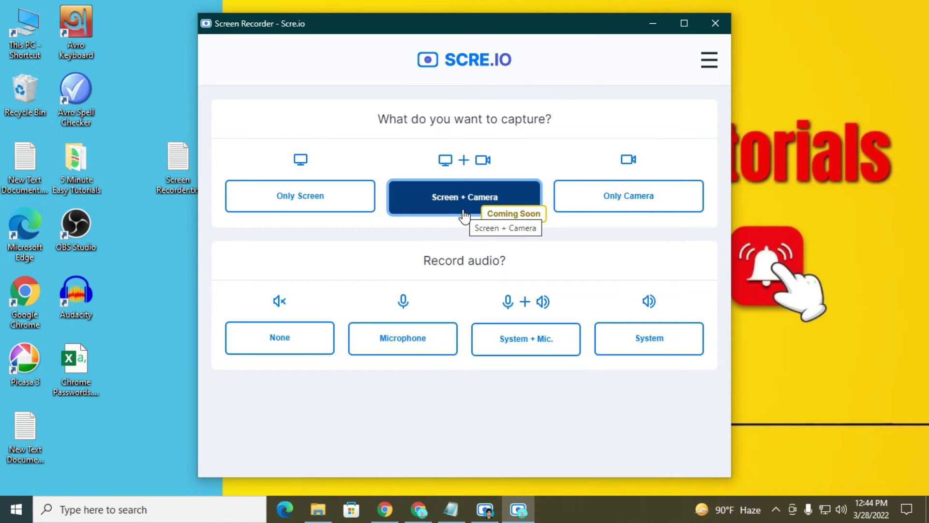
pyautogui.click(632, 205)
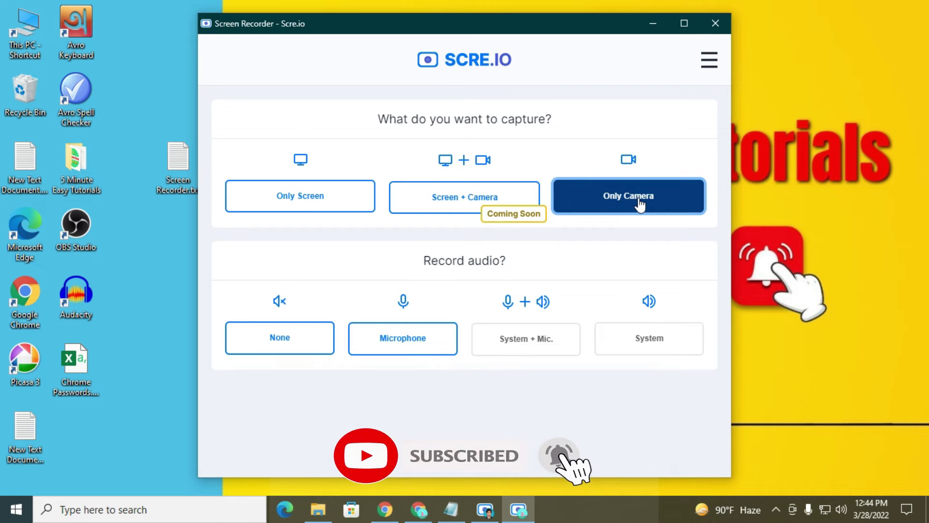
pyautogui.click(332, 200)
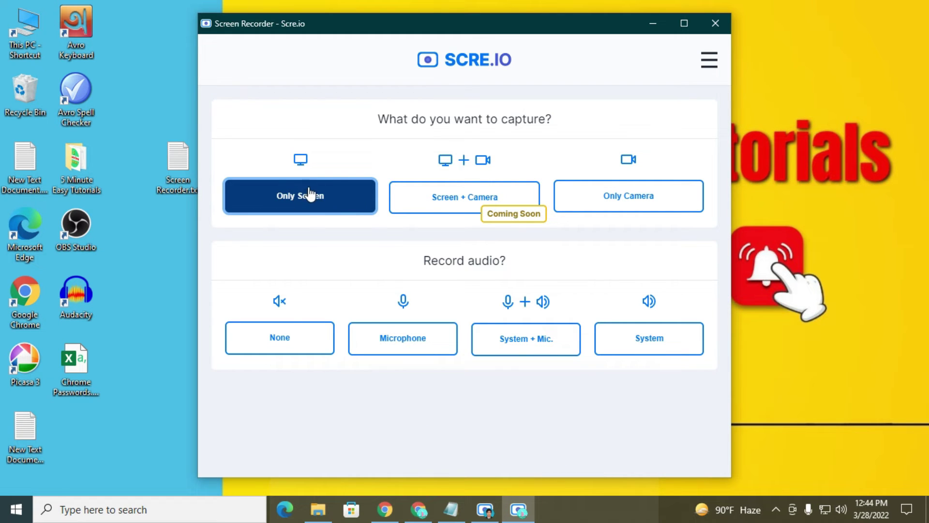
pyautogui.click(275, 341)
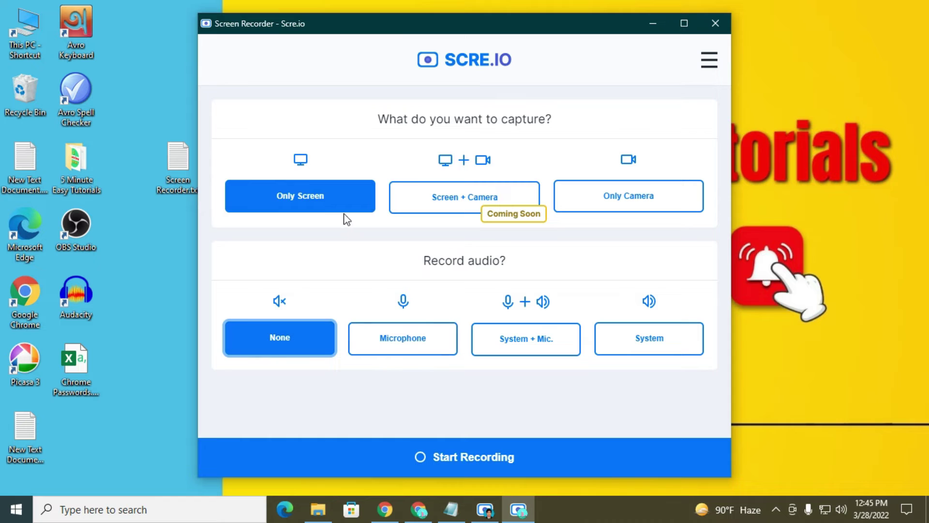
# Try the Microphone, System + Mic. and System options for audio recording one after another
pyautogui.click(396, 344)
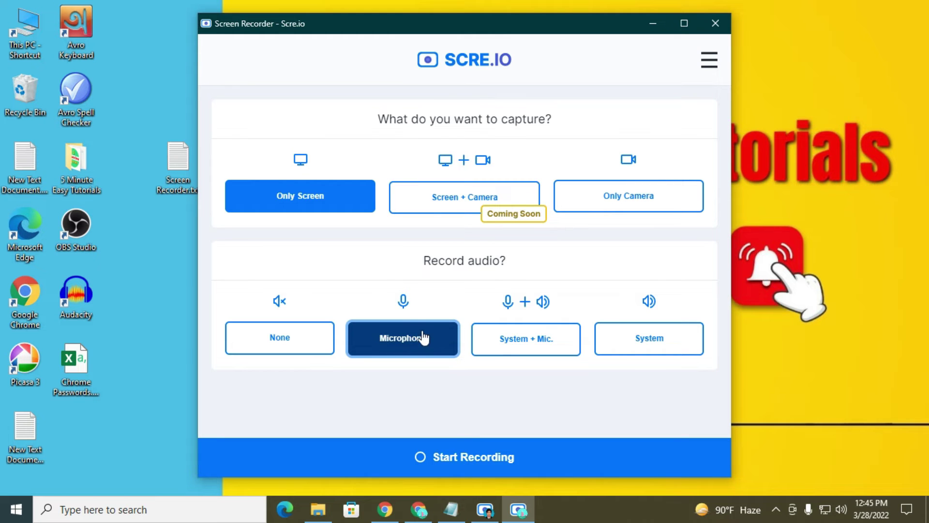
pyautogui.click(523, 346)
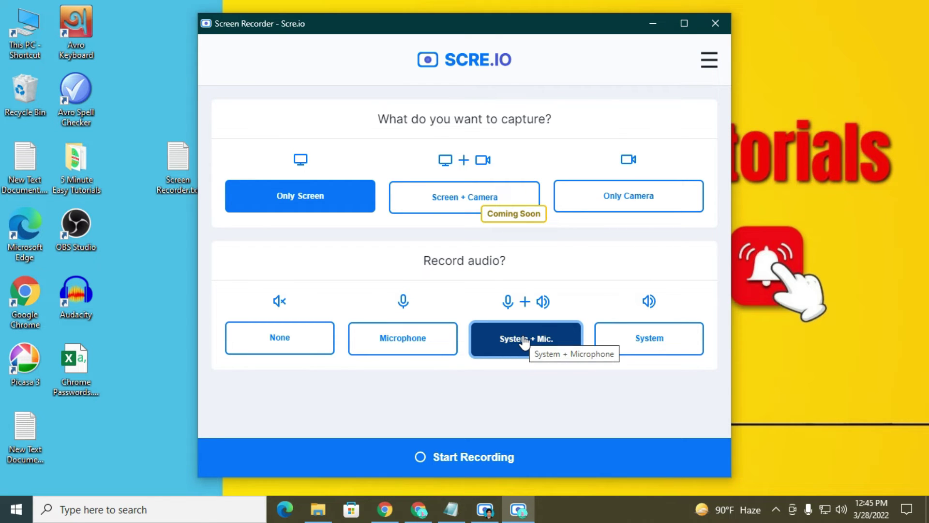
pyautogui.click(659, 345)
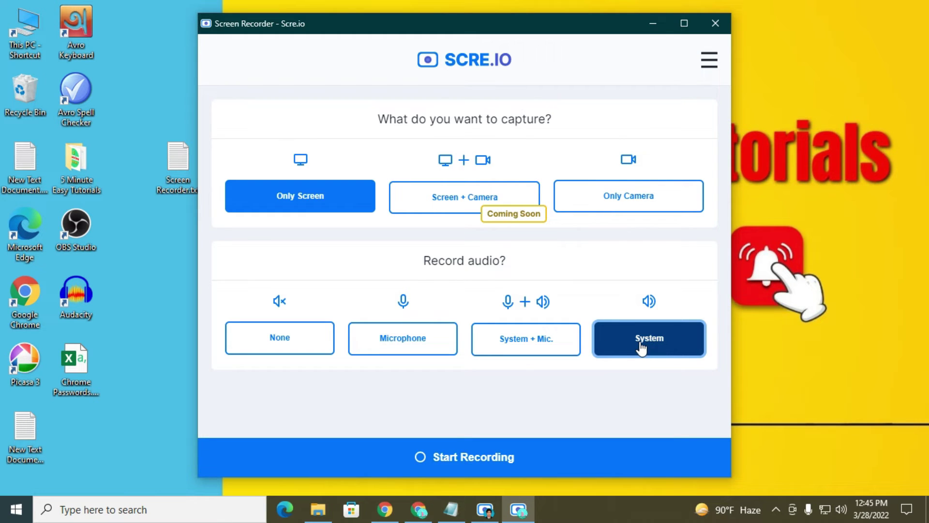
# Set audio recording to Microphone and start recording, sharing the entire screen
pyautogui.click(401, 347)
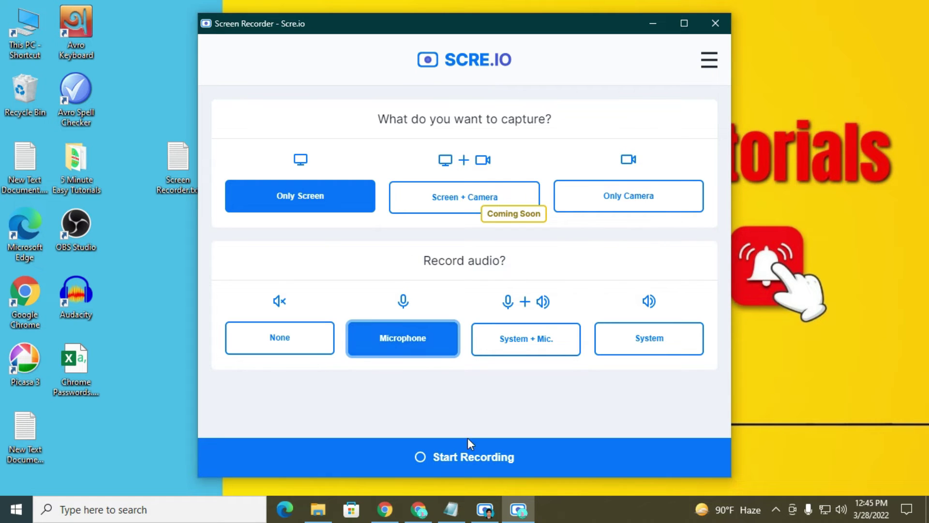
pyautogui.click(466, 466)
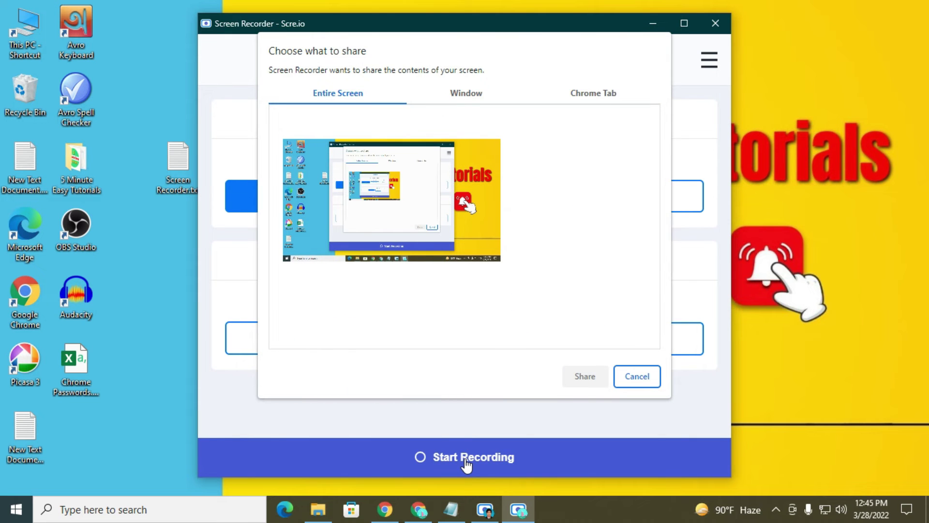
pyautogui.click(403, 187)
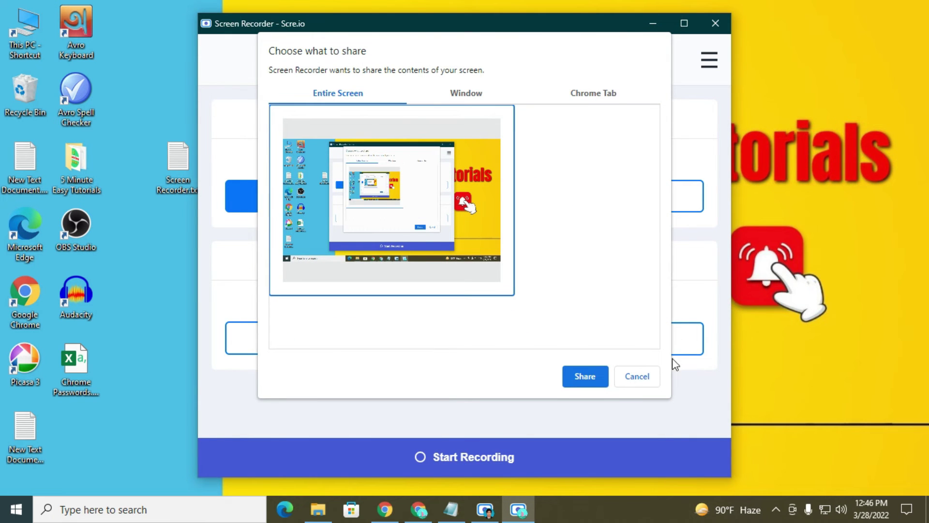
pyautogui.click(582, 380)
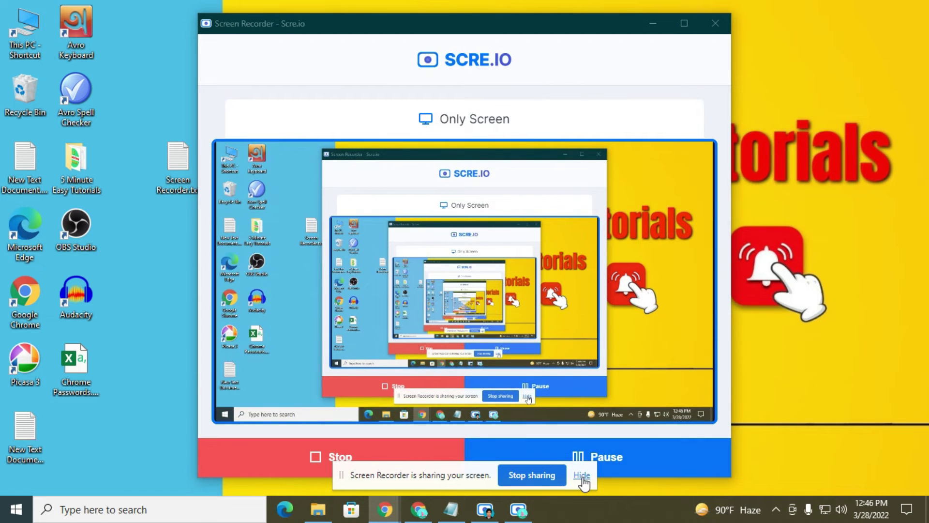